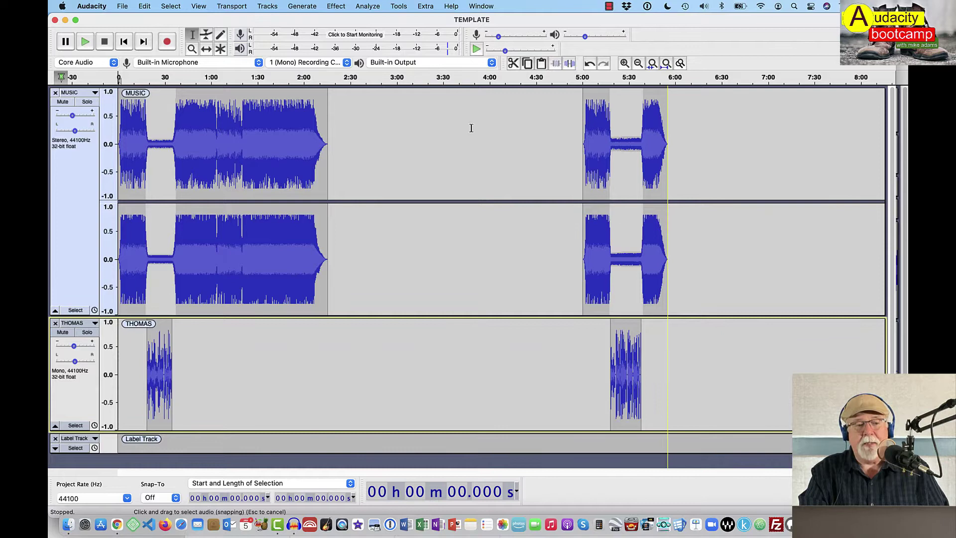
With the Time Shift tool, drag the closing MUSIC and THOMAS clips slightly later, then try the opening pair.
left_click(206, 49)
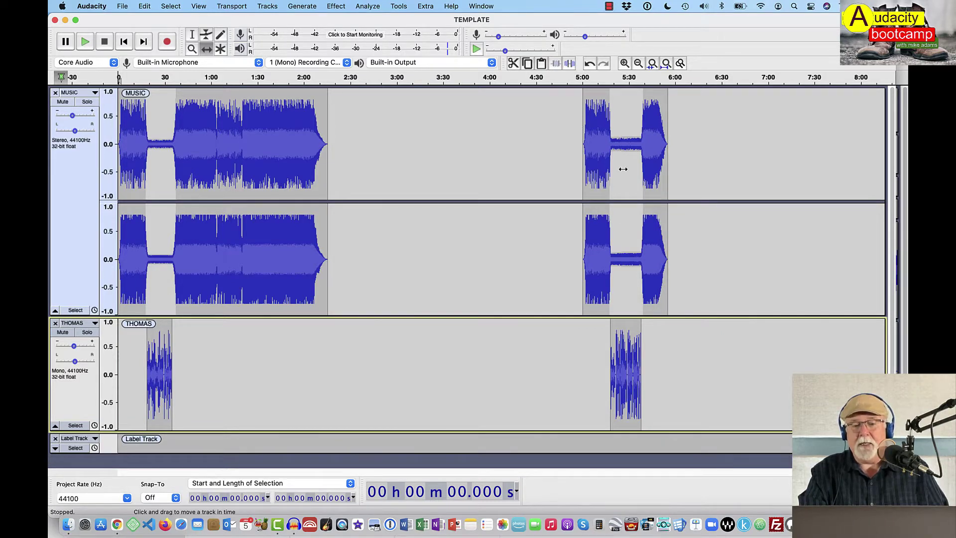
left_click_drag(621, 168, 639, 179)
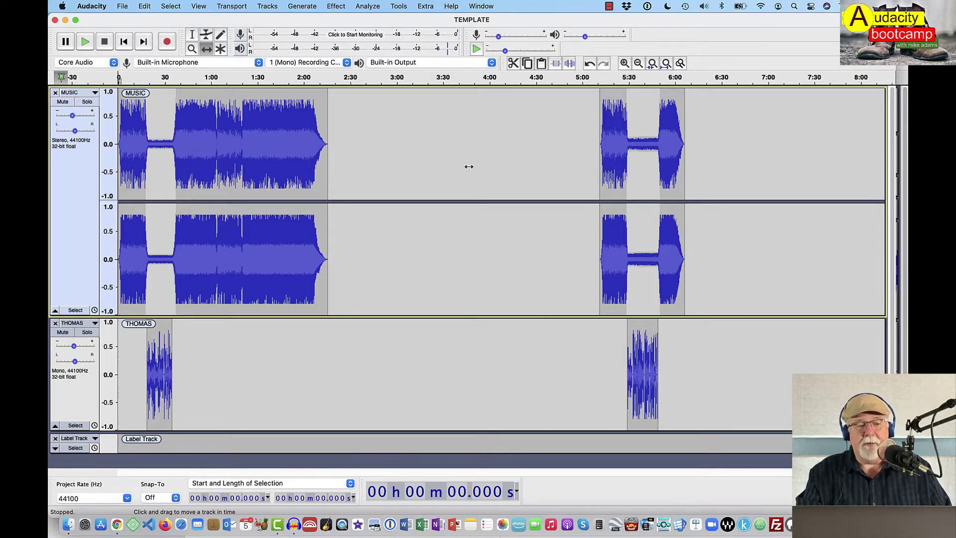
left_click_drag(299, 153, 266, 153)
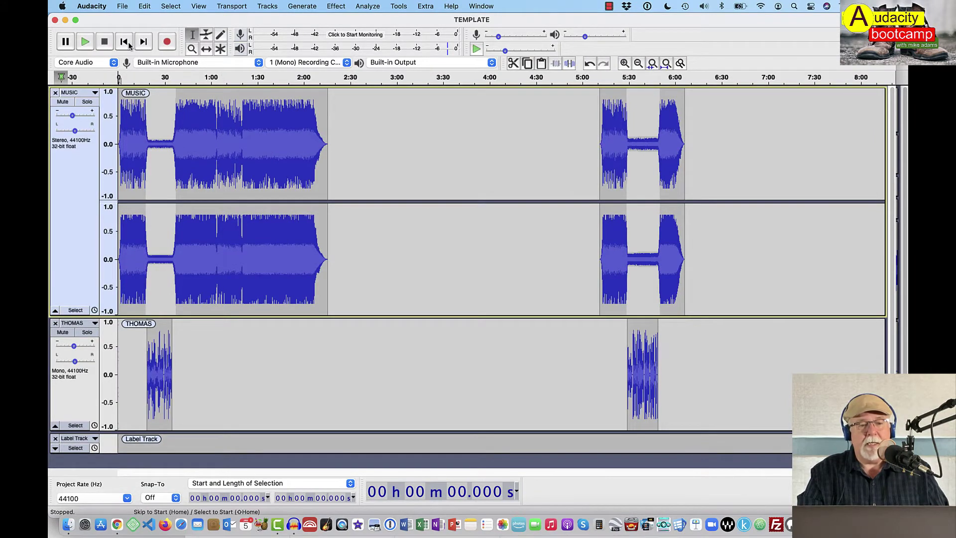
Zoom in three times, then play the intro from 13.284 seconds and stop it.
left_click(624, 64)
left_click(624, 64)
left_click(624, 65)
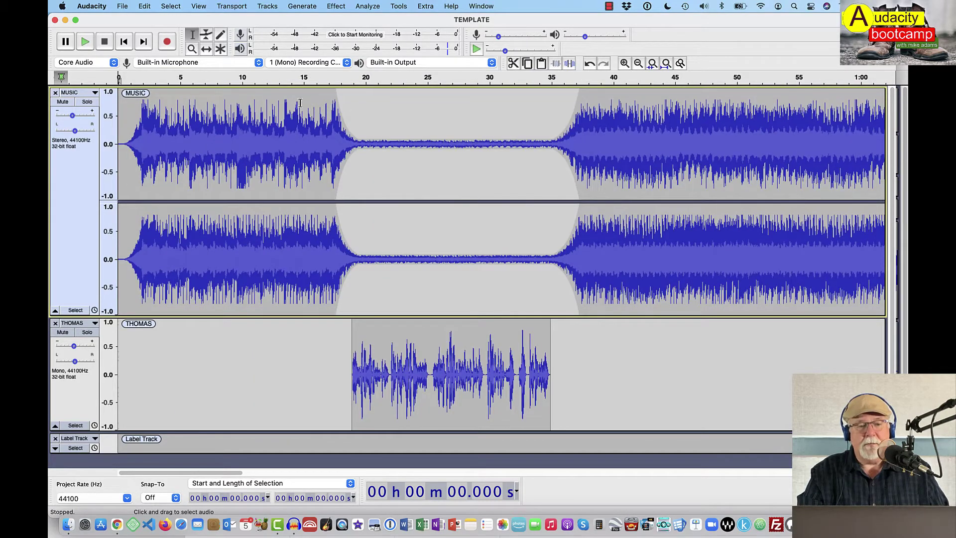
left_click(282, 104)
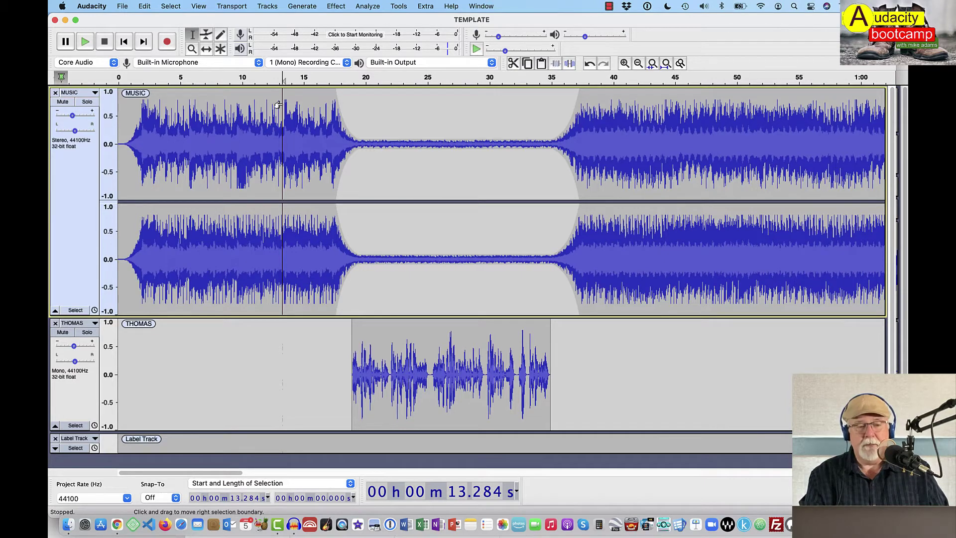
key("space")
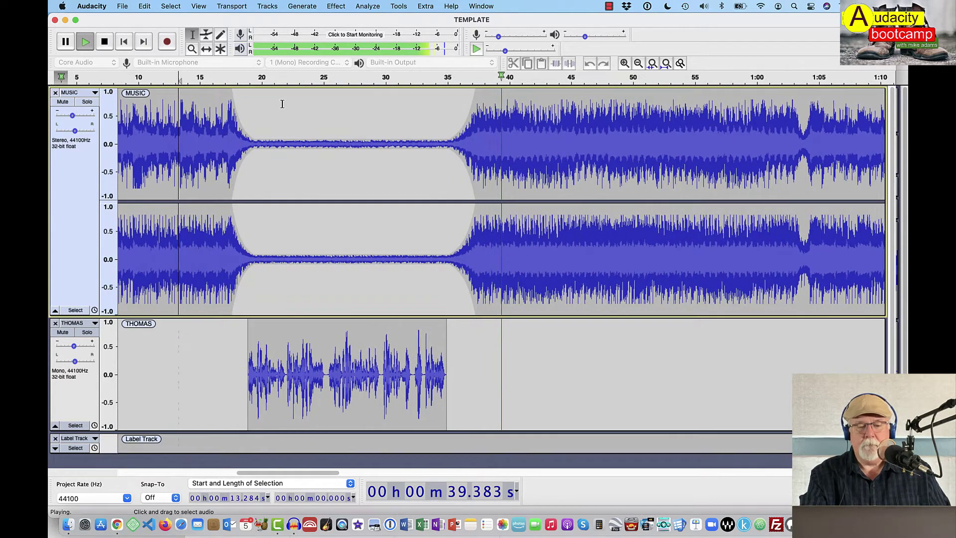
key("space")
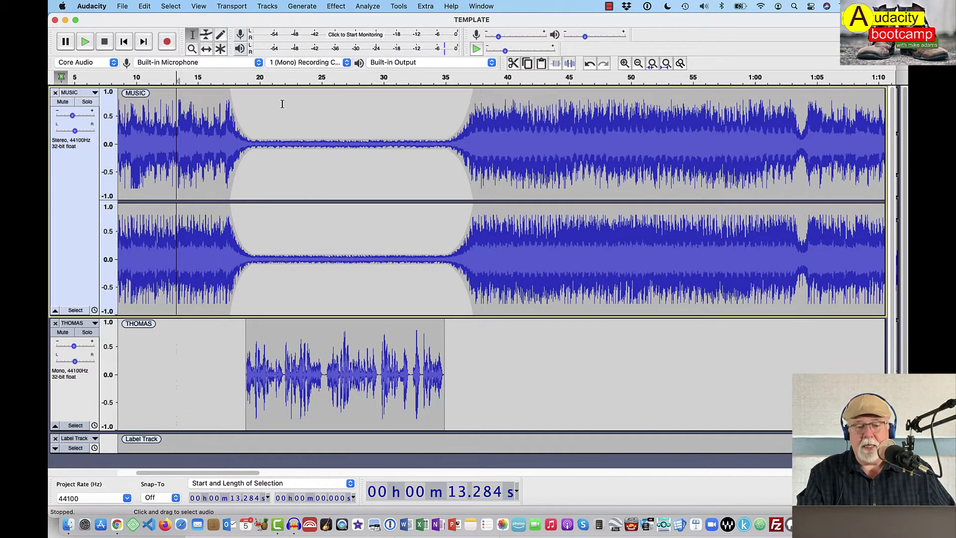
Scroll right through the first music clip's fade-out, then zoom out twice to the whole template.
scroll(281, 104, "right", 10)
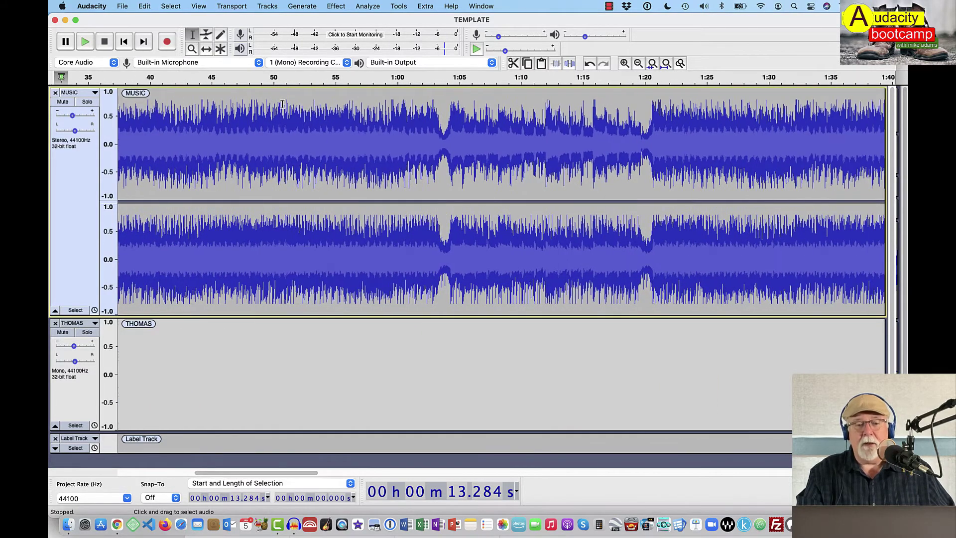
scroll(281, 104, "right", 4)
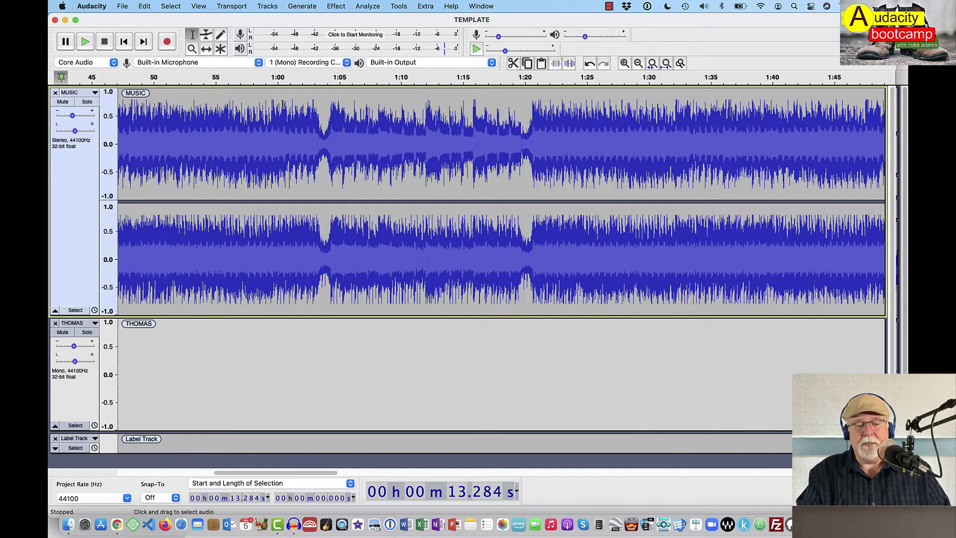
scroll(282, 104, "right", 10)
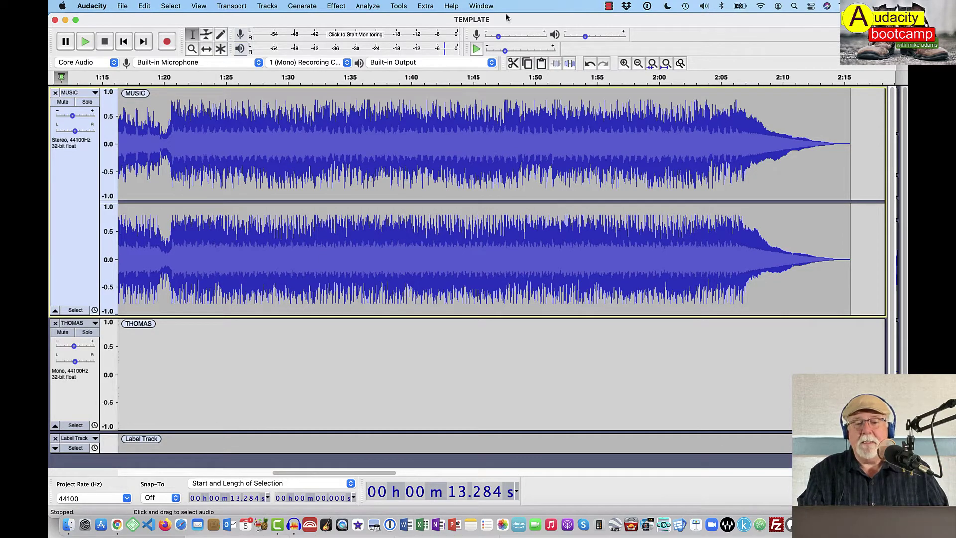
left_click(637, 64)
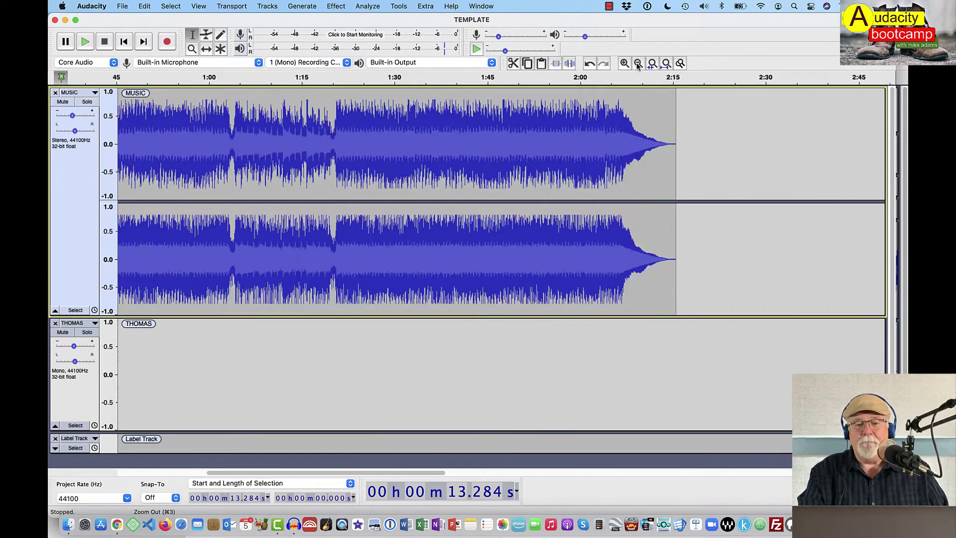
left_click(638, 63)
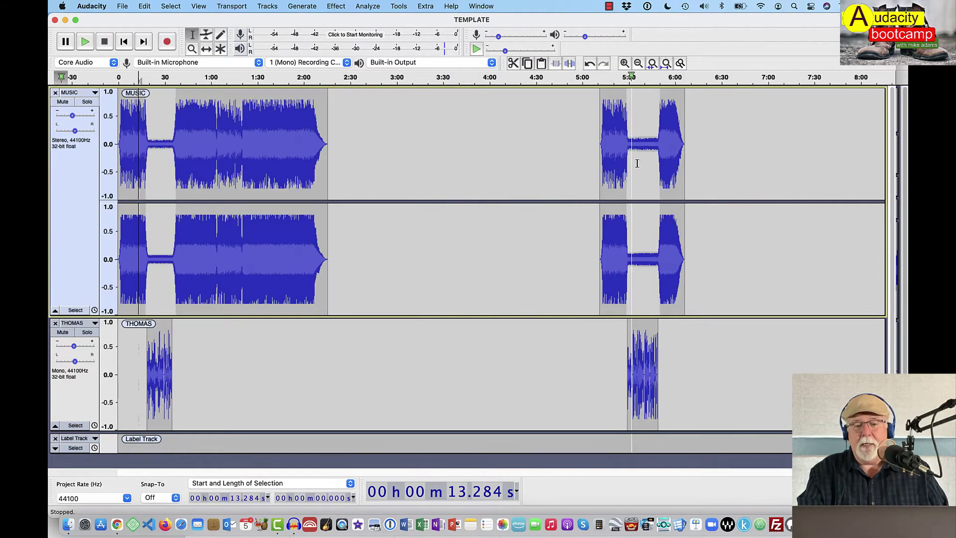
Zoom in around 5:26.764, play the closing voice-and-music section, then zoom back out twice.
left_click(623, 213)
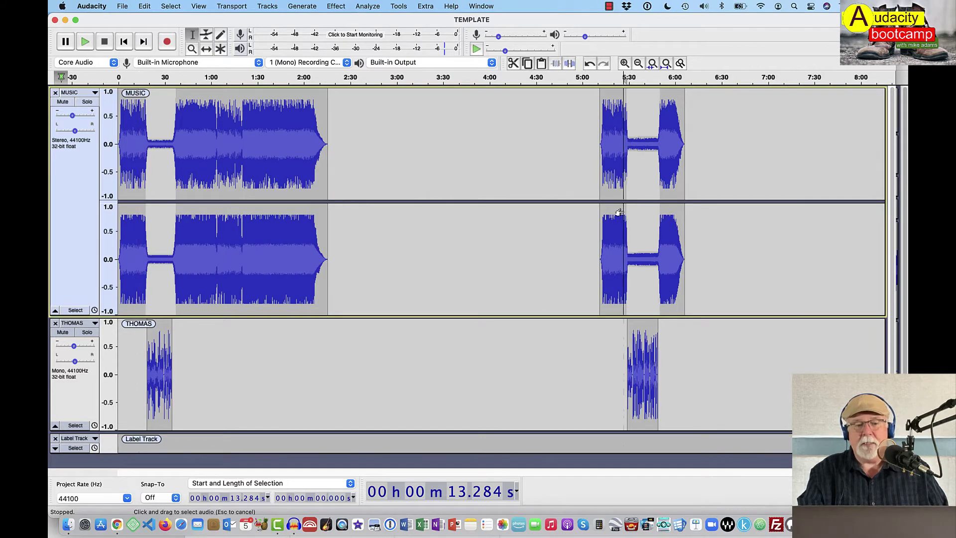
left_click(625, 63)
left_click(625, 64)
left_click(624, 64)
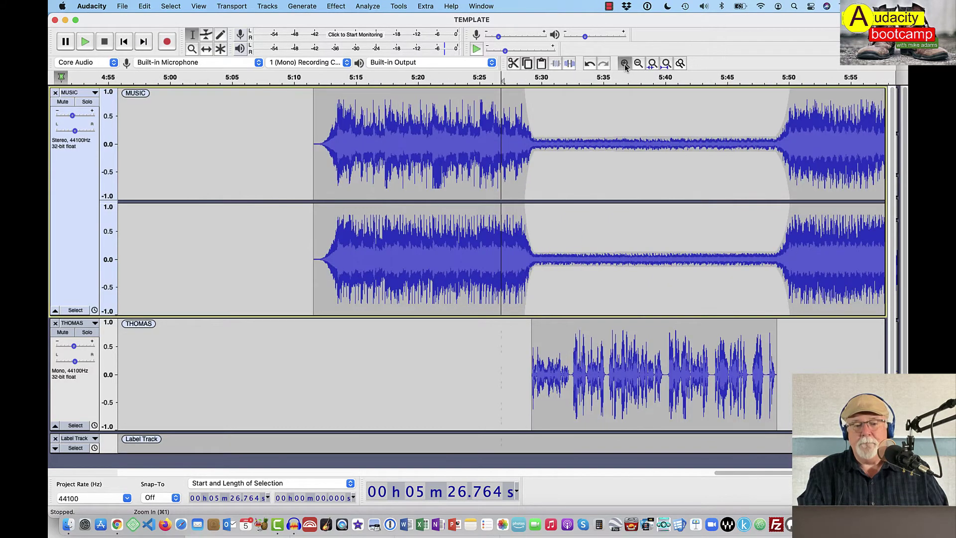
left_click(624, 64)
key("space")
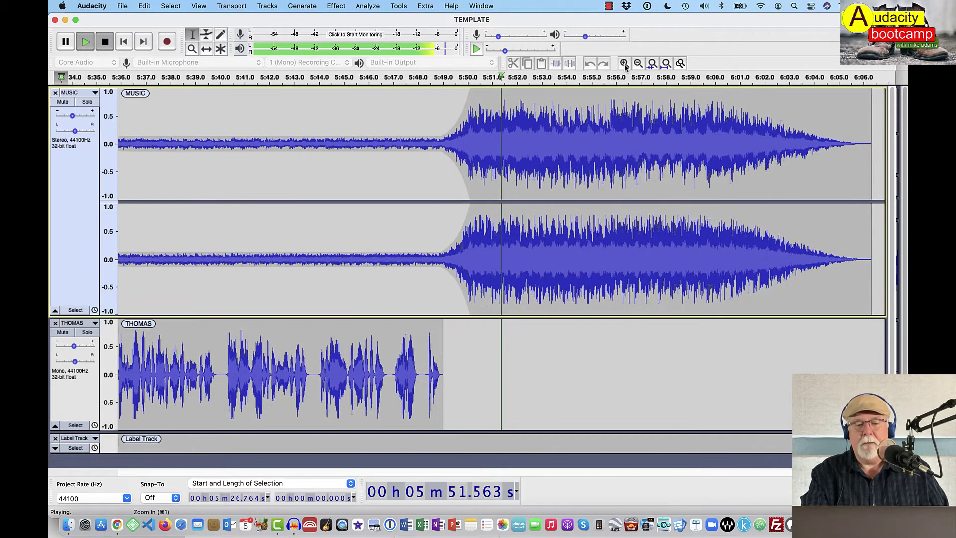
key("space")
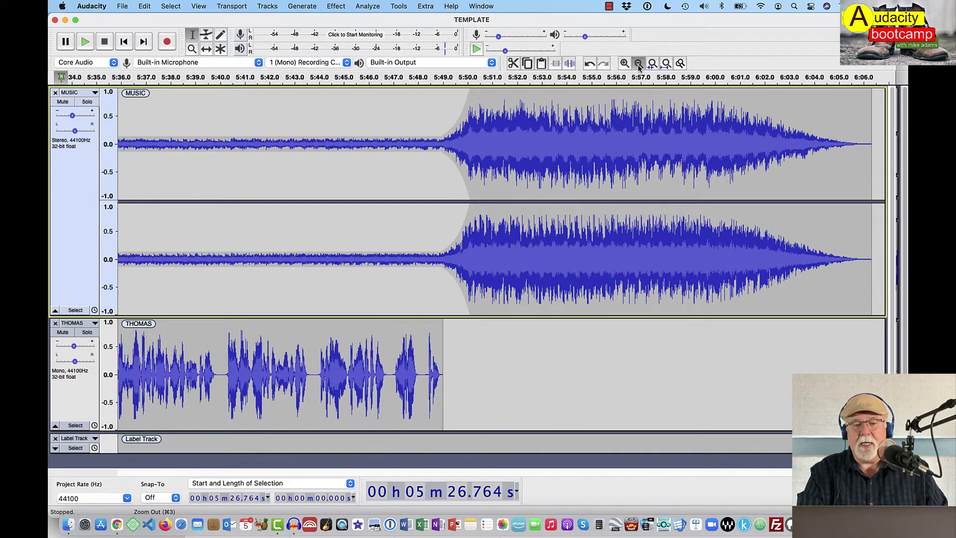
left_click(638, 66)
left_click(638, 66)
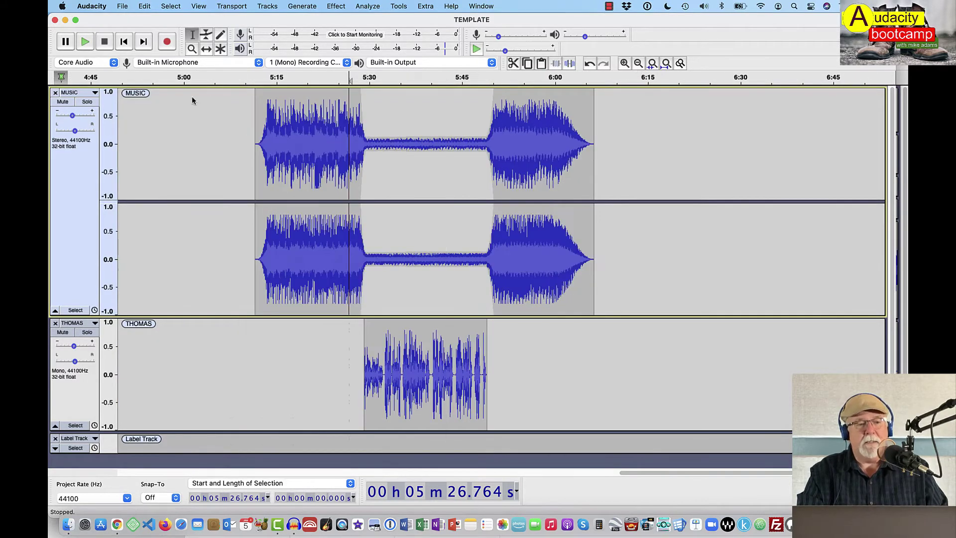
Return to the project start, then drag living-in-lyons-gate-017.mp3 from Finder's TEMPLATE folder into Audacity.
left_click(124, 42)
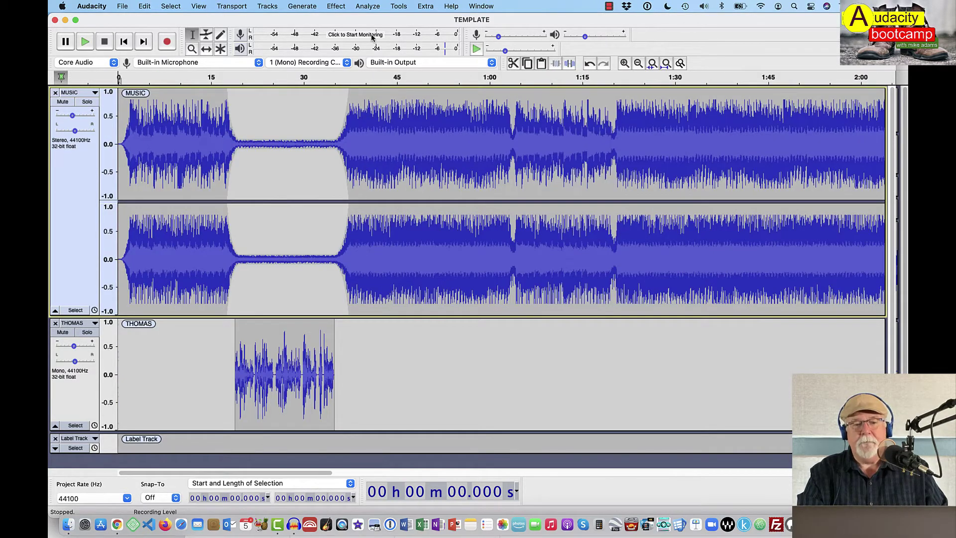
left_click(639, 67)
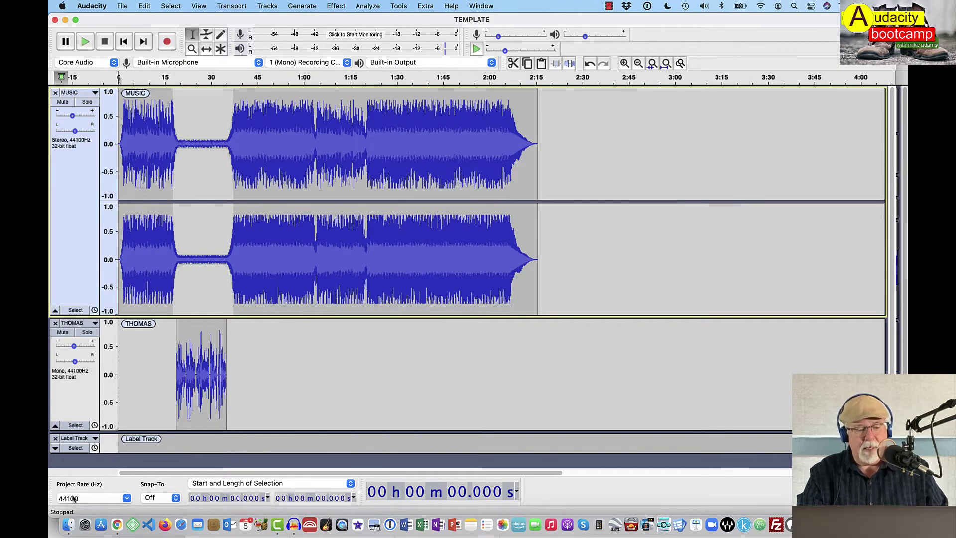
left_click(67, 525)
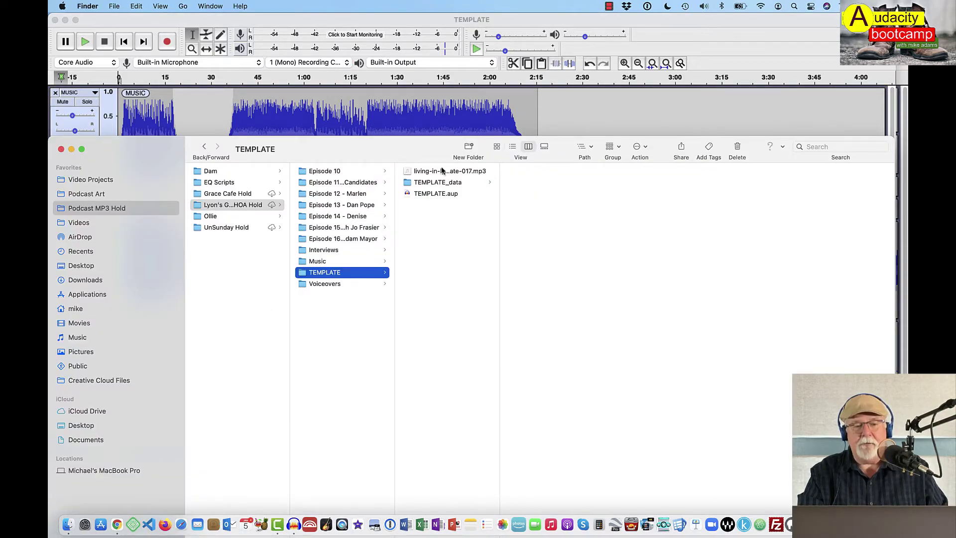
left_click(411, 172)
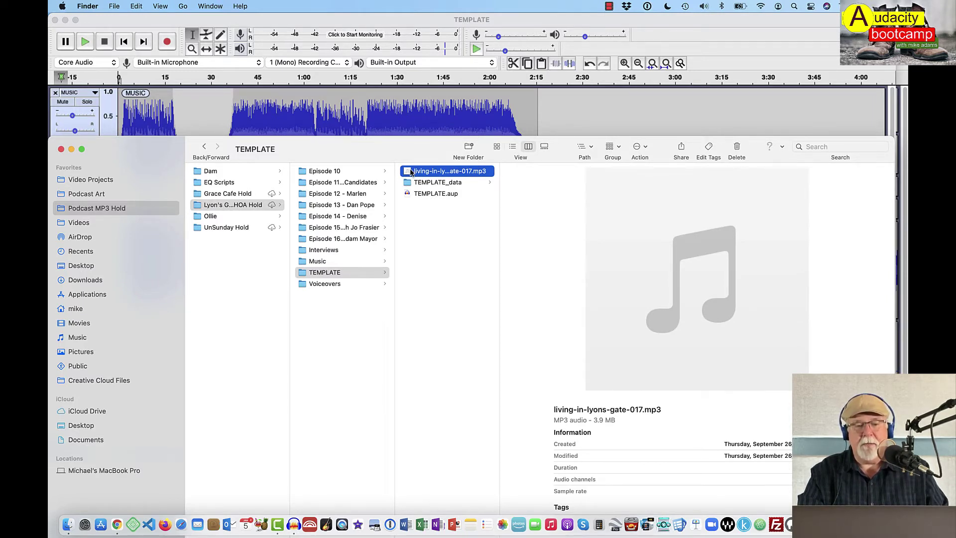
left_click_drag(411, 172, 584, 106)
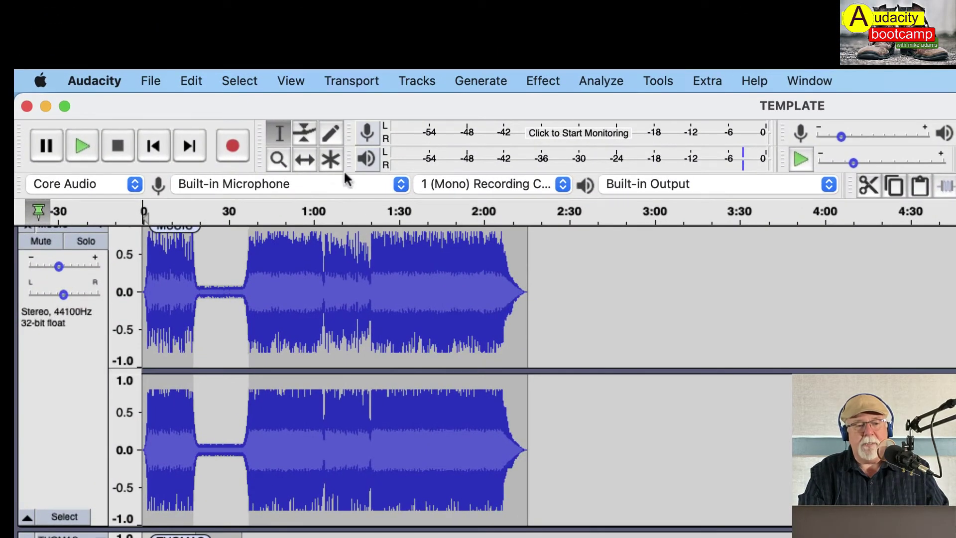
Shift the song clip to start near 1:05 and move the MUSIC/THOMAS outro clips to about 9:10.
left_click(305, 159)
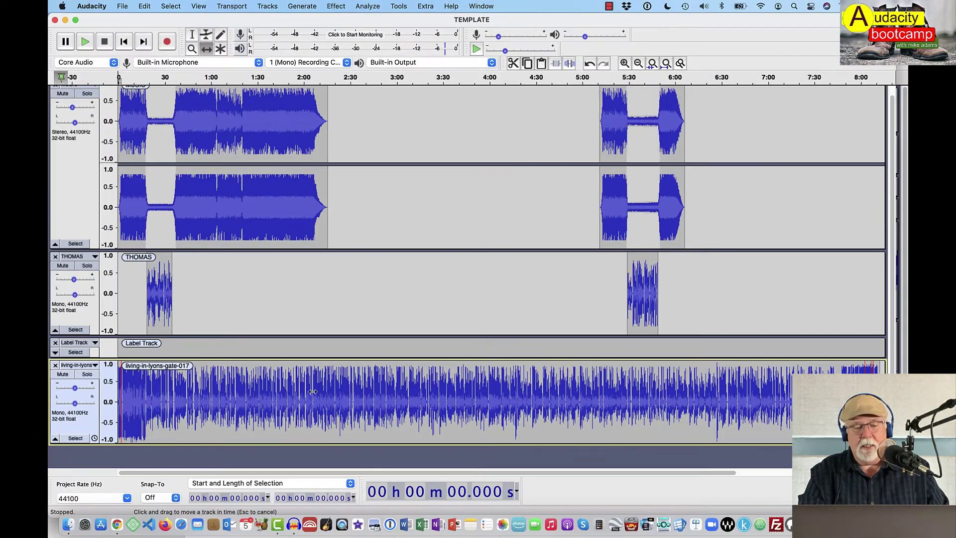
left_click_drag(346, 390, 413, 384)
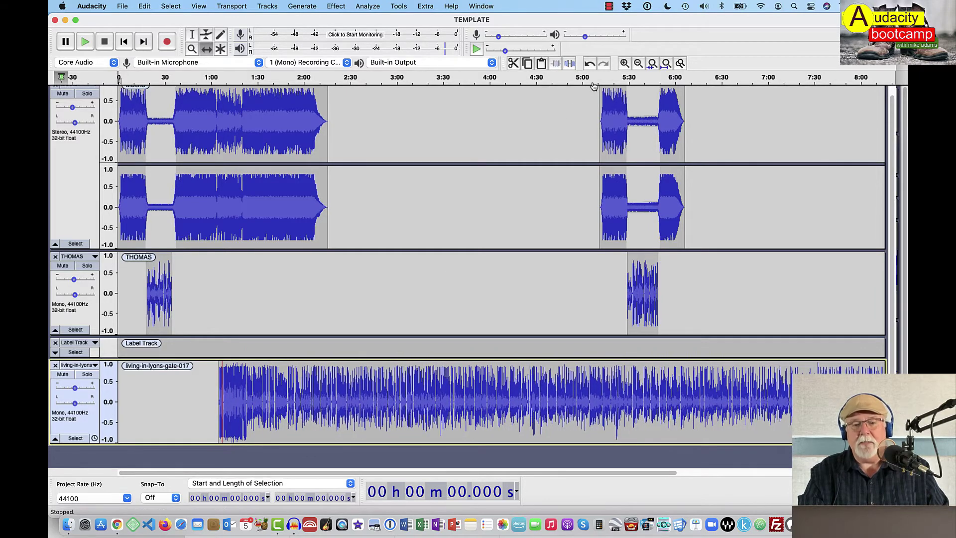
left_click(638, 63)
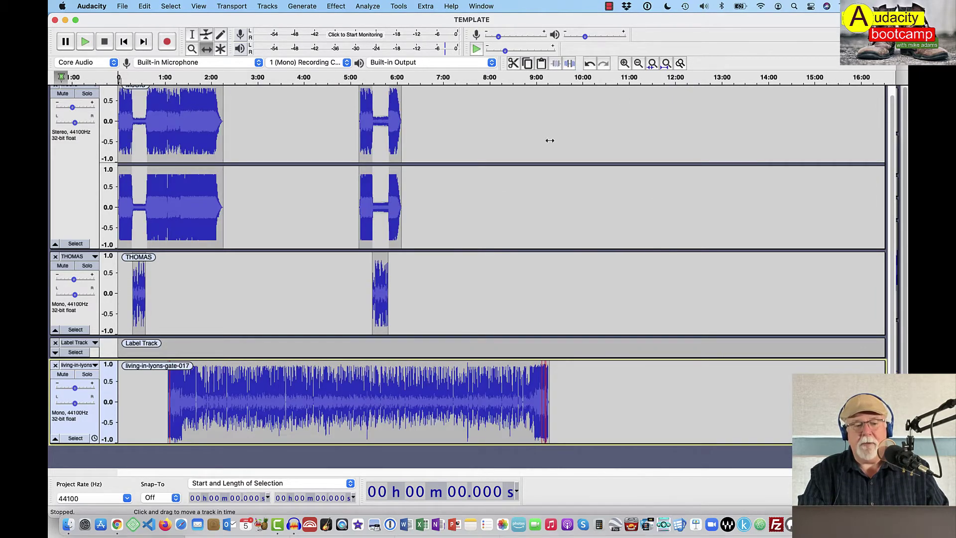
left_click_drag(439, 201, 561, 221)
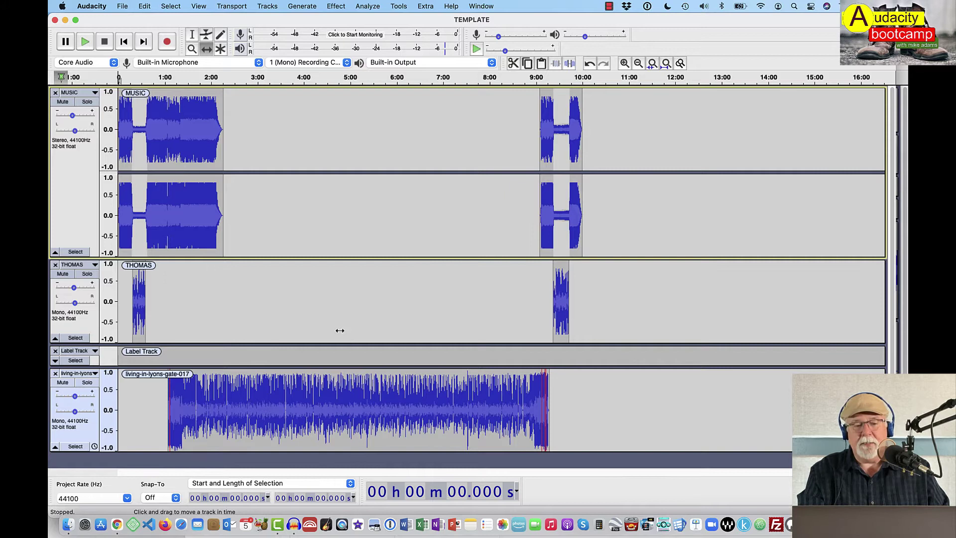
mouse_move(551, 199)
left_mouse_down()
mouse_move(533, 200)
mouse_move(552, 201)
left_mouse_up()
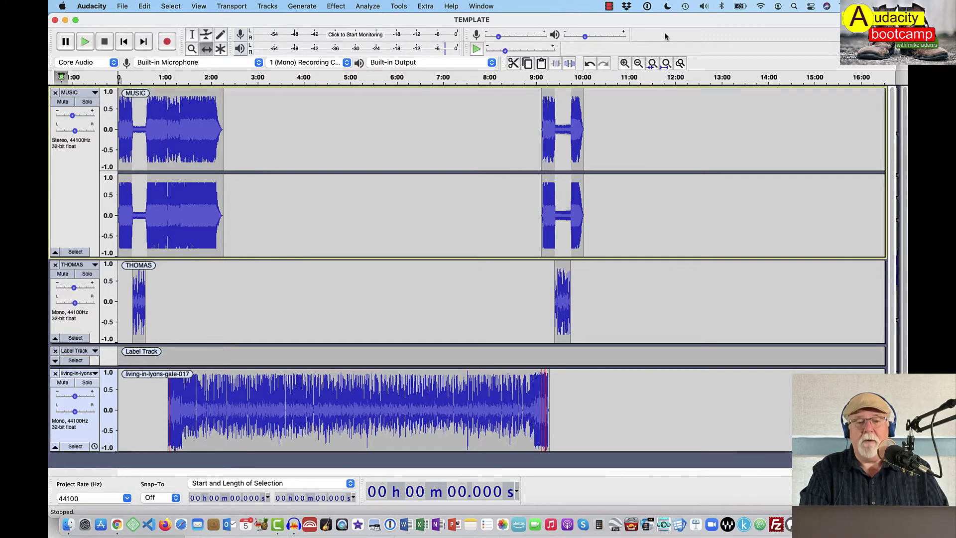
Pick Episode 98 from the Window menu to bring that project forward.
left_click(483, 7)
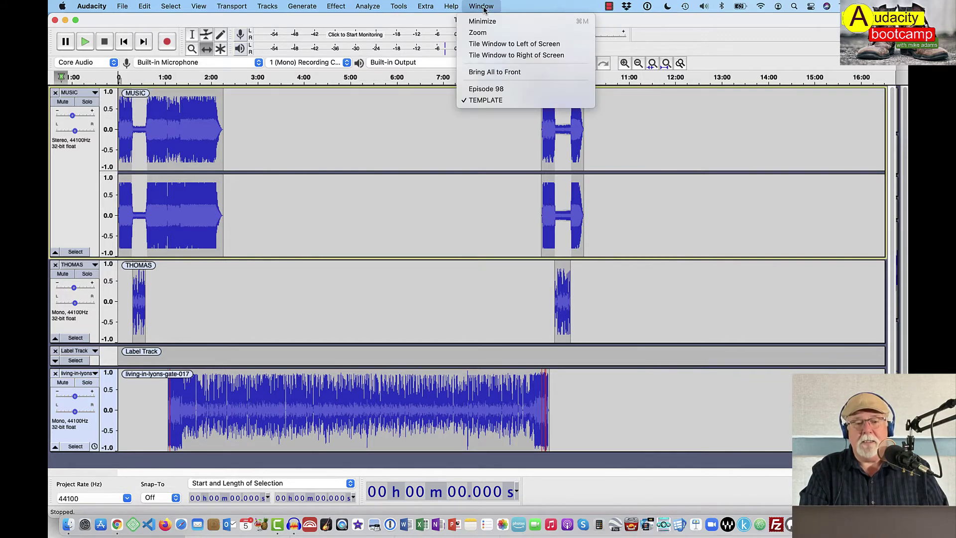
left_click(481, 91)
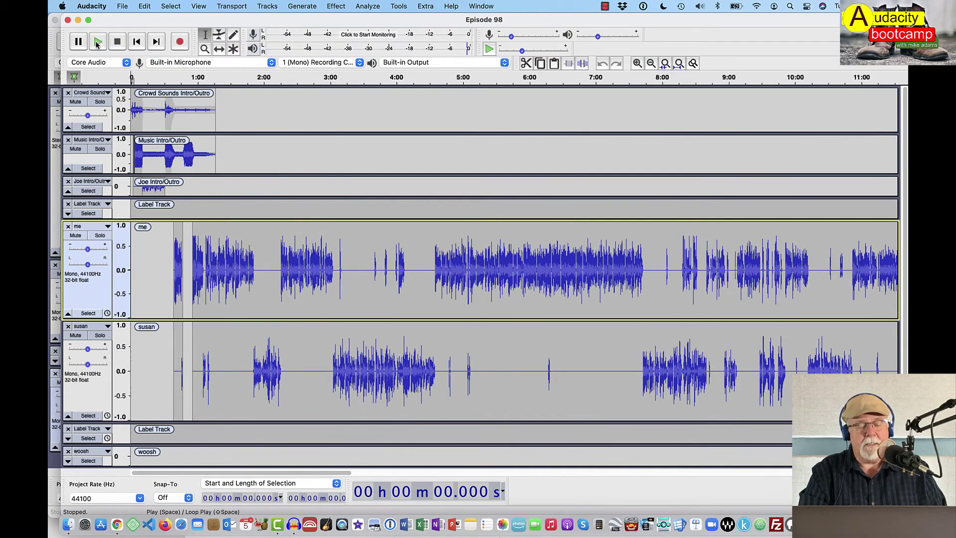
left_click(98, 42)
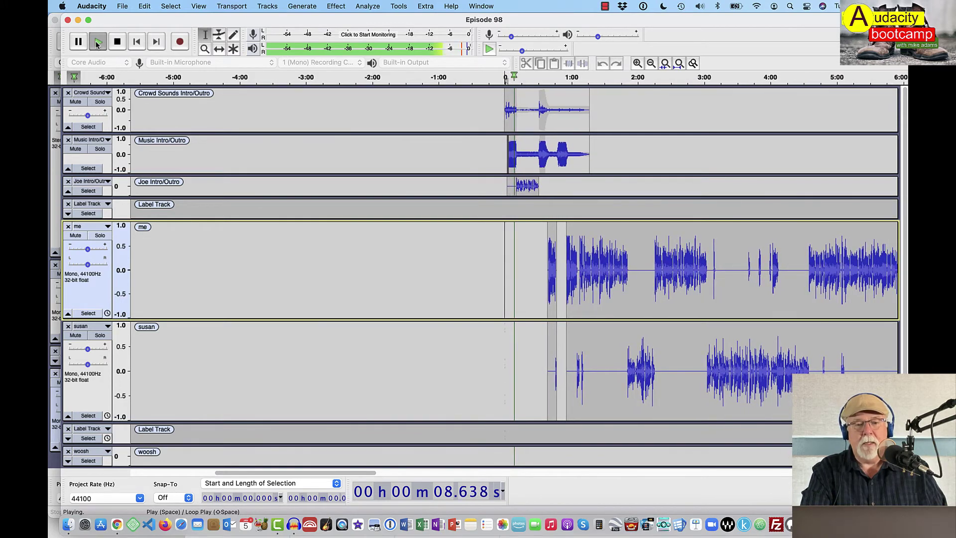
left_click(98, 42)
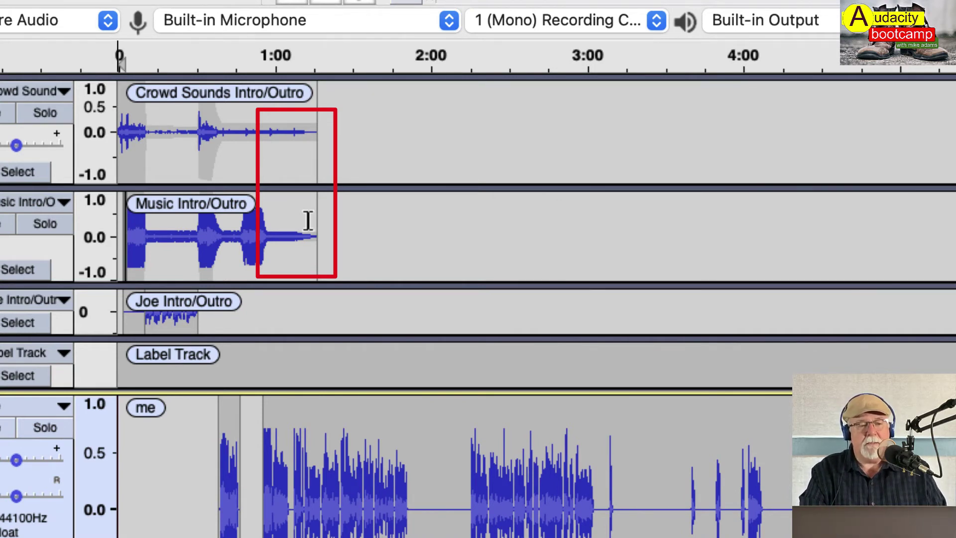
Place the cursor in Music Intro/Outro near 0:55, zoom in twice with Cmd+1, and scroll back to the start.
left_click(254, 208)
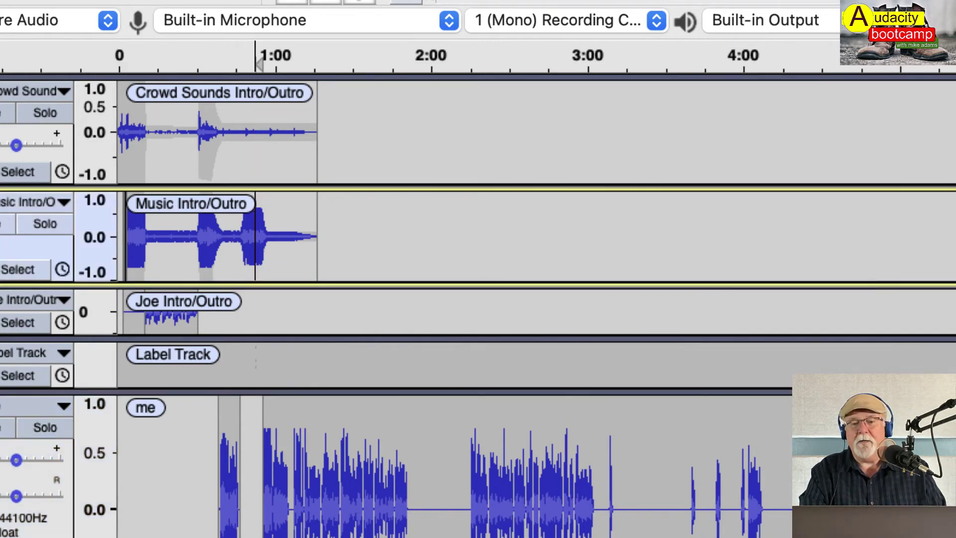
key("super+1")
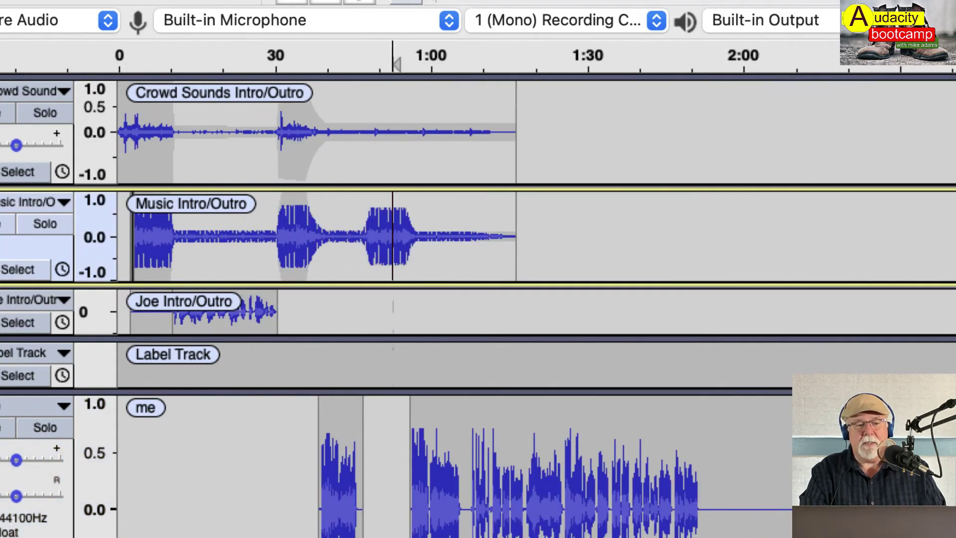
key("super+1")
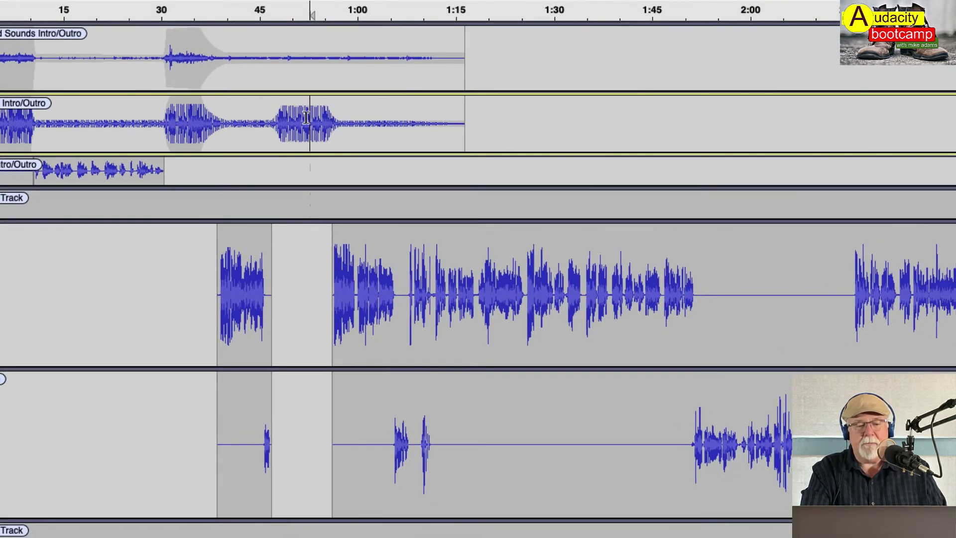
scroll(306, 118, "left", 5)
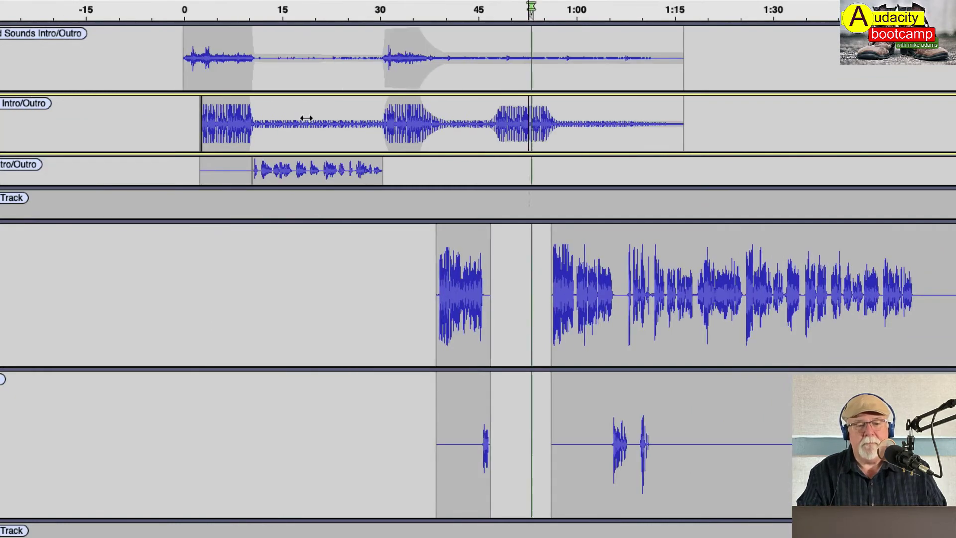